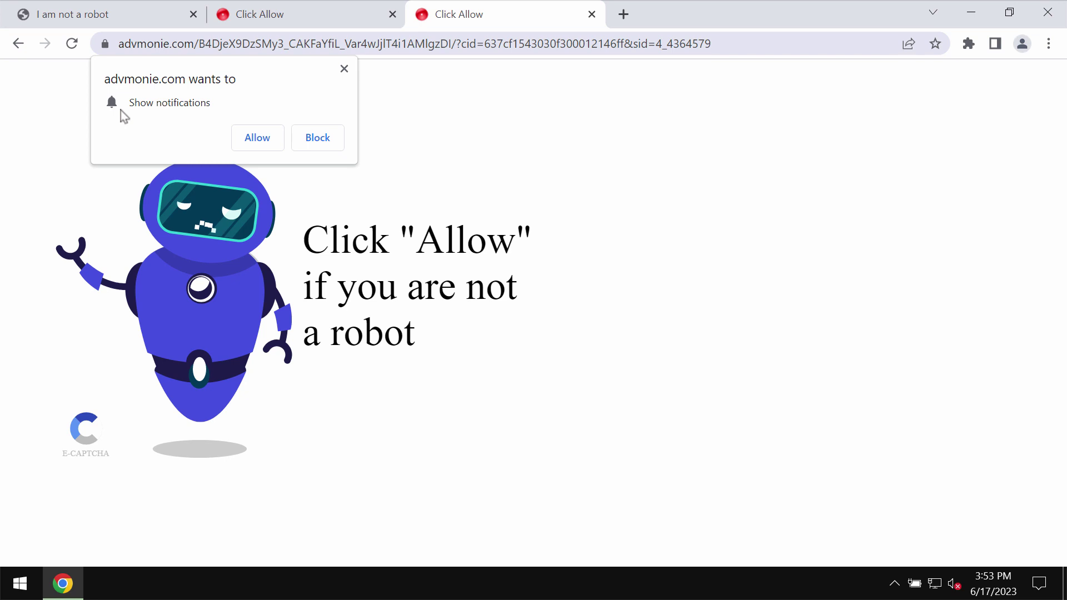
Step: Allow advmonie.com notifications, dismiss the change-back-to-Google prompt, and close the Rain Tab
{"action": "left_click", "coordinate": [244, 137]}
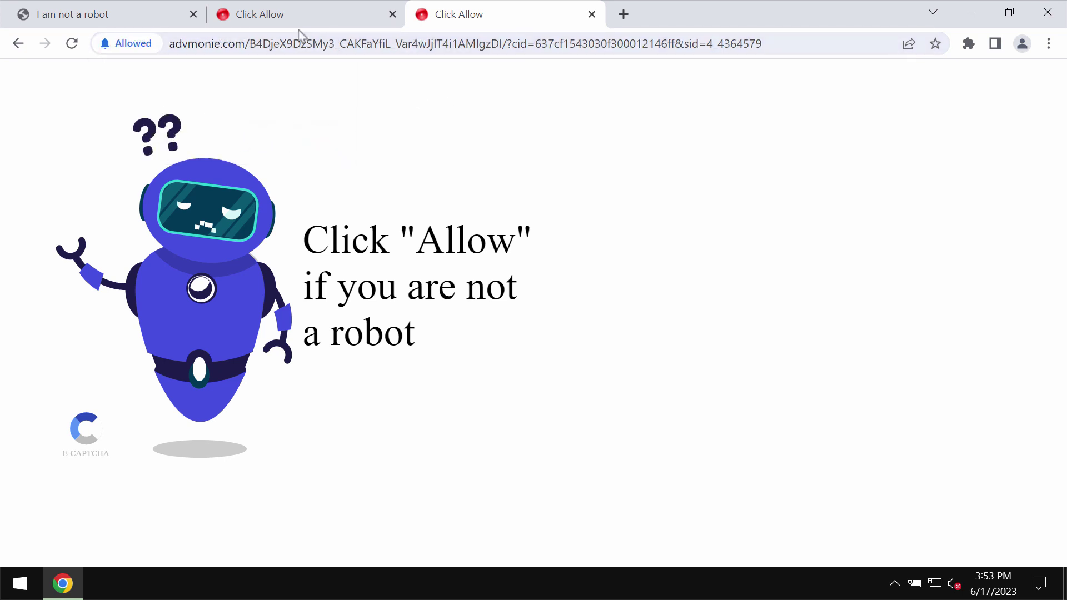
{"action": "left_click", "coordinate": [633, 16]}
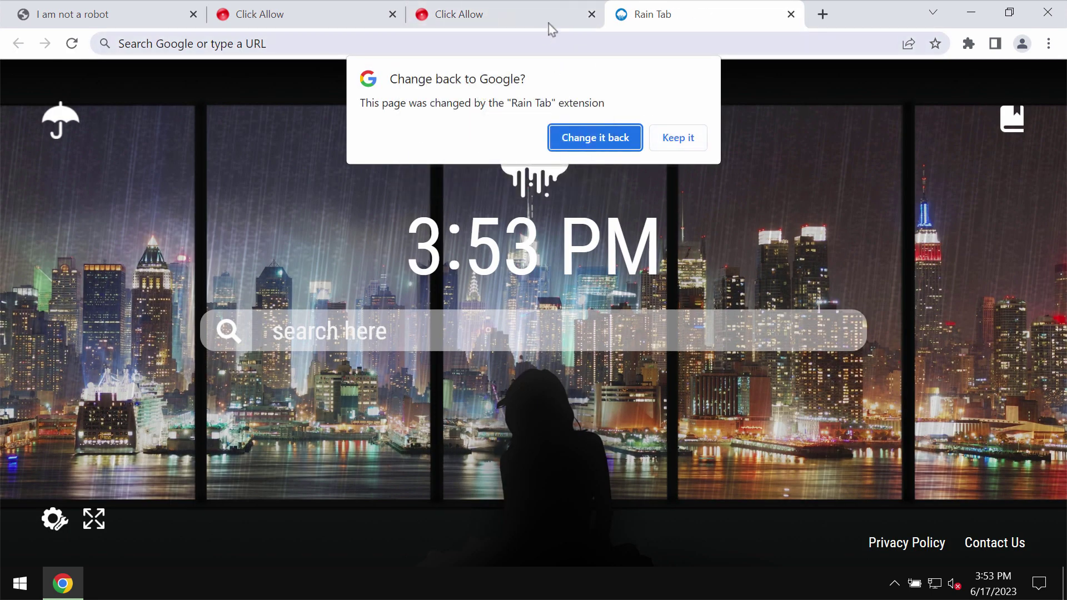
{"action": "left_click", "coordinate": [679, 139]}
{"action": "left_click", "coordinate": [536, 20]}
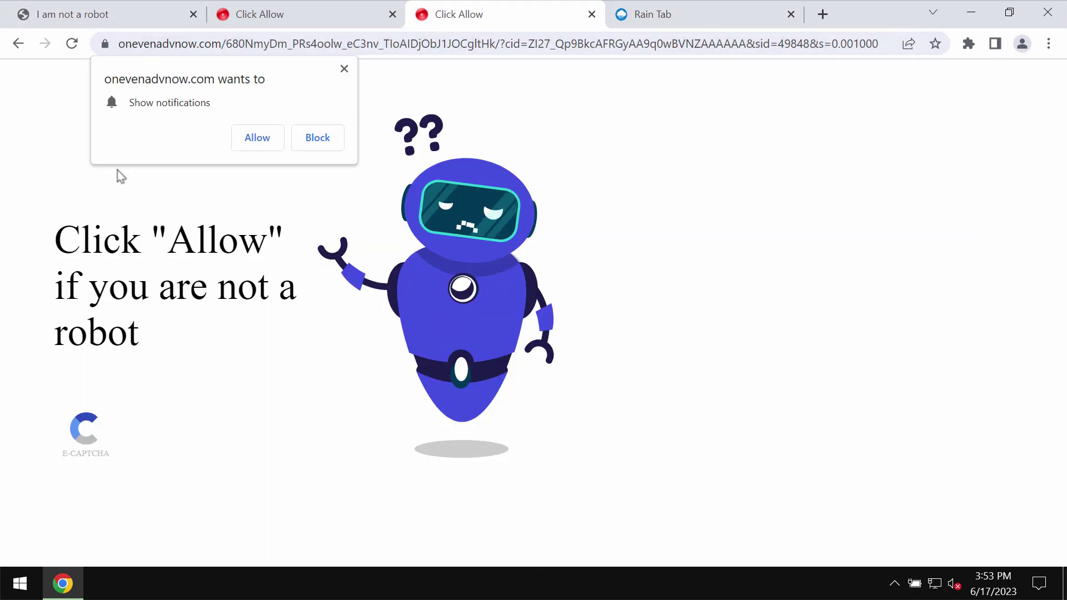
{"action": "left_click", "coordinate": [791, 14]}
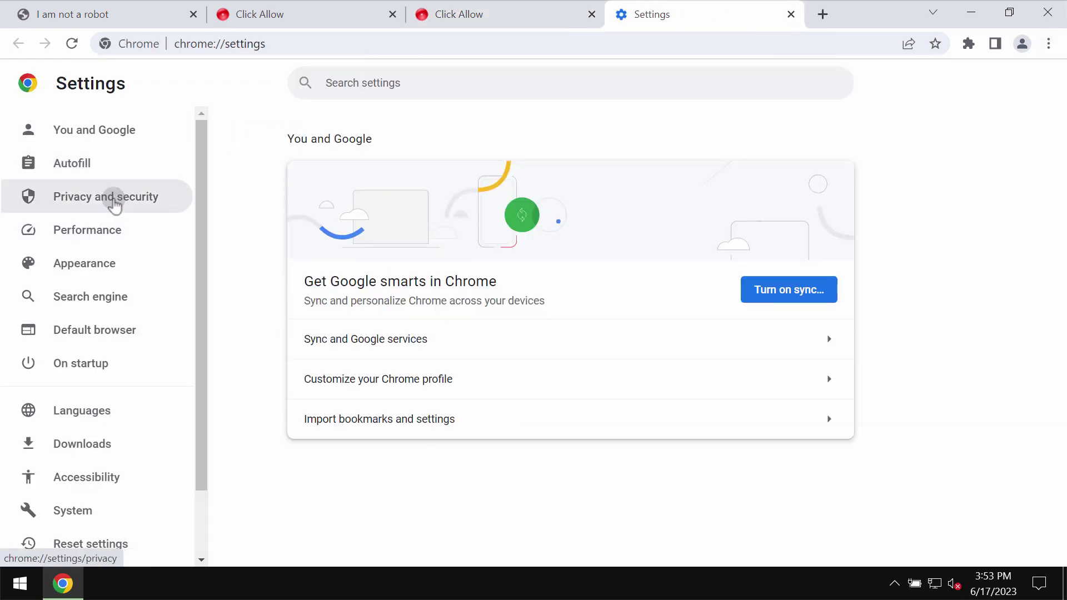
Step: Remove advmonie.com under Privacy and security > Site settings > Notifications
{"action": "left_click", "coordinate": [111, 205]}
{"action": "scroll", "coordinate": [444, 472], "scroll_direction": "down", "scroll_amount": 1}
{"action": "left_click", "coordinate": [411, 486]}
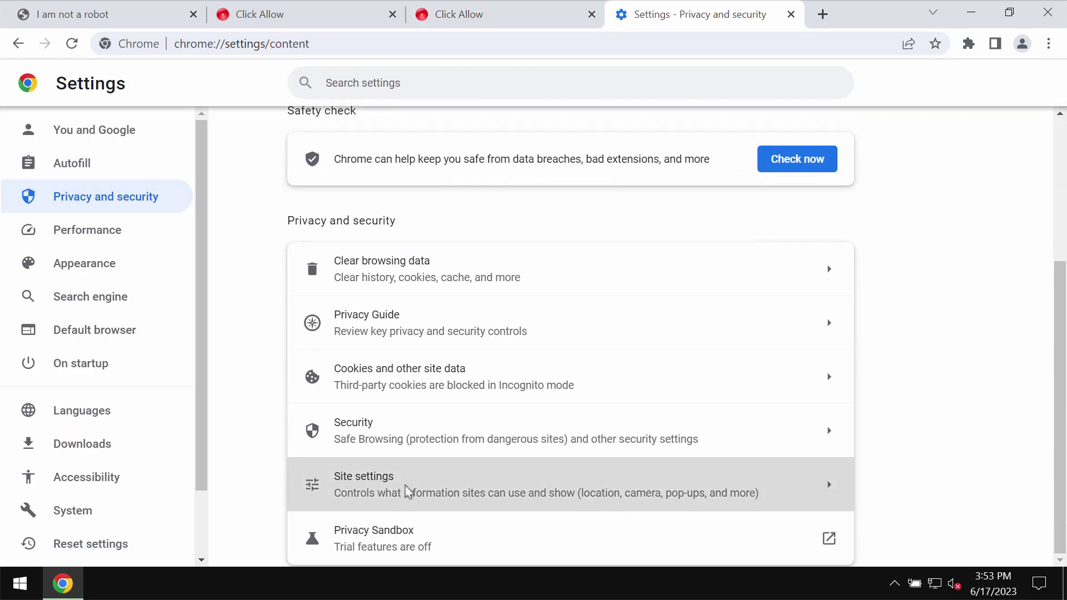
{"action": "scroll", "coordinate": [433, 422], "scroll_direction": "down", "scroll_amount": 4}
{"action": "scroll", "coordinate": [369, 311], "scroll_direction": "down", "scroll_amount": 2}
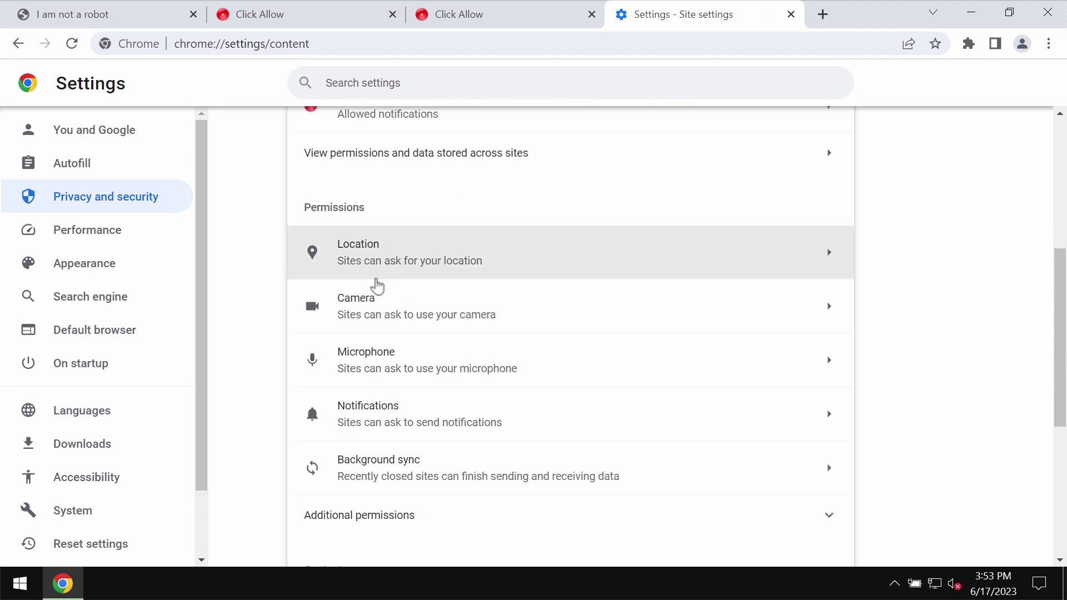
{"action": "left_click", "coordinate": [467, 417]}
{"action": "left_click_drag", "start_coordinate": [1055, 271], "coordinate": [1021, 439]}
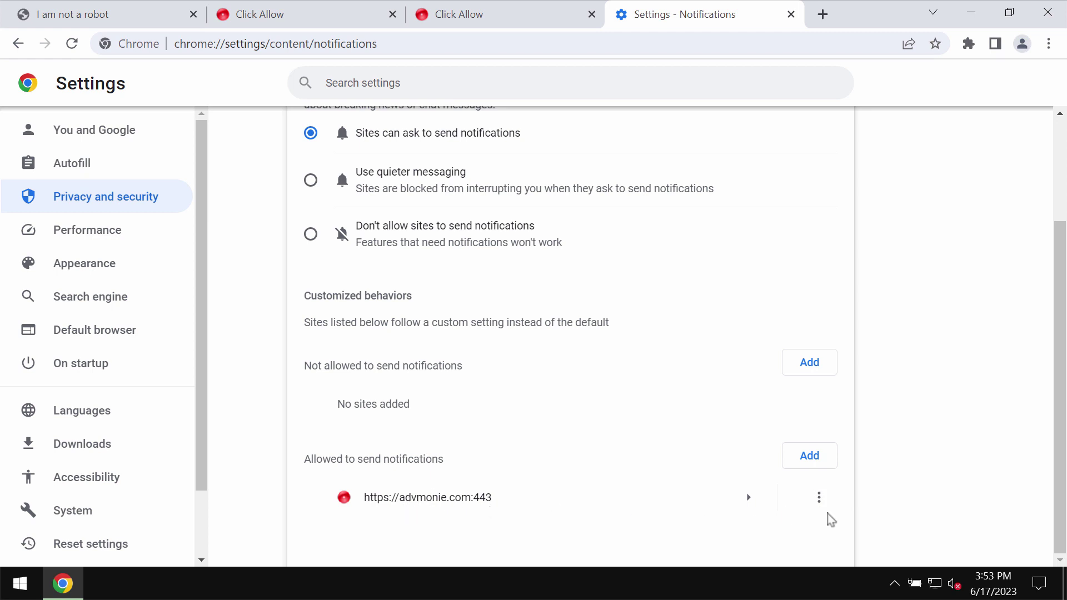
{"action": "left_click", "coordinate": [819, 500]}
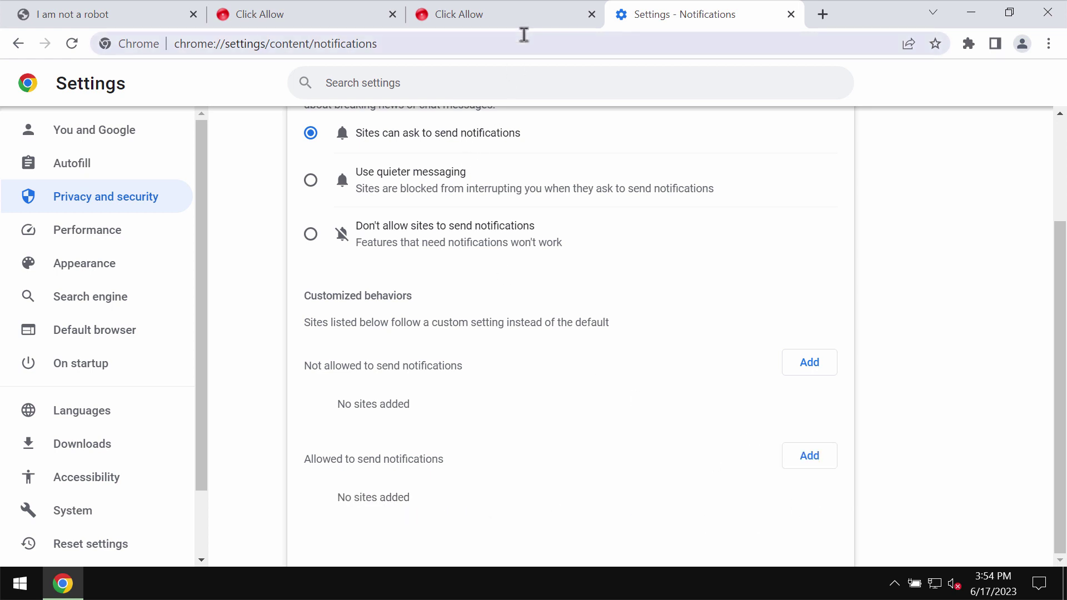
Step: Go to combocleaner.com from the address bar
{"action": "left_click", "coordinate": [524, 35]}
{"action": "type", "text": "combocleaner.com"}
{"action": "key", "text": "Return"}
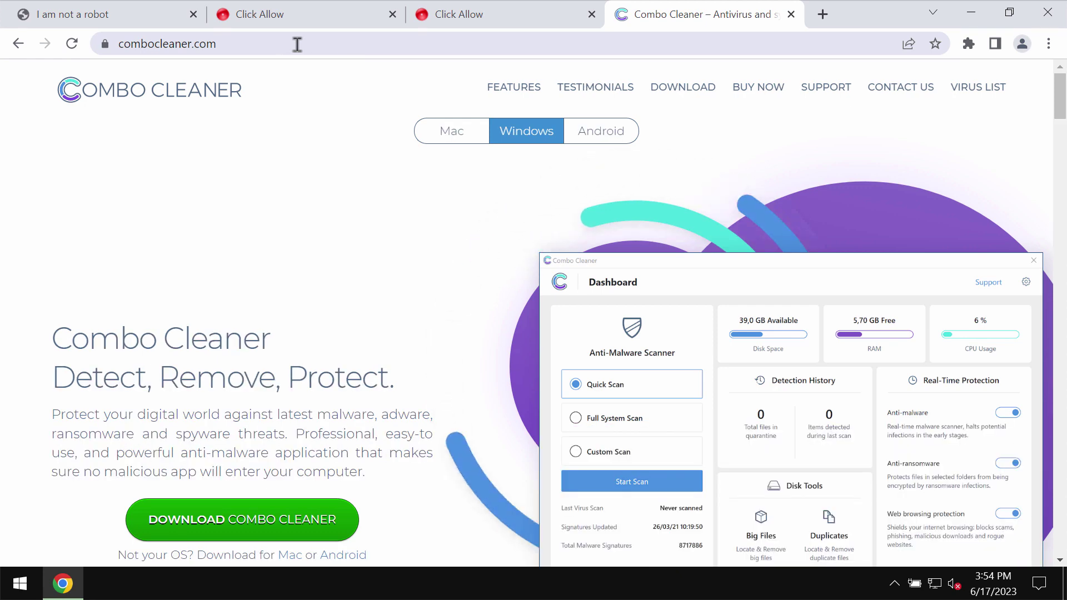
Step: Minimize Chrome and launch Combo Cleaner from its desktop shortcut
{"action": "left_click", "coordinate": [971, 12]}
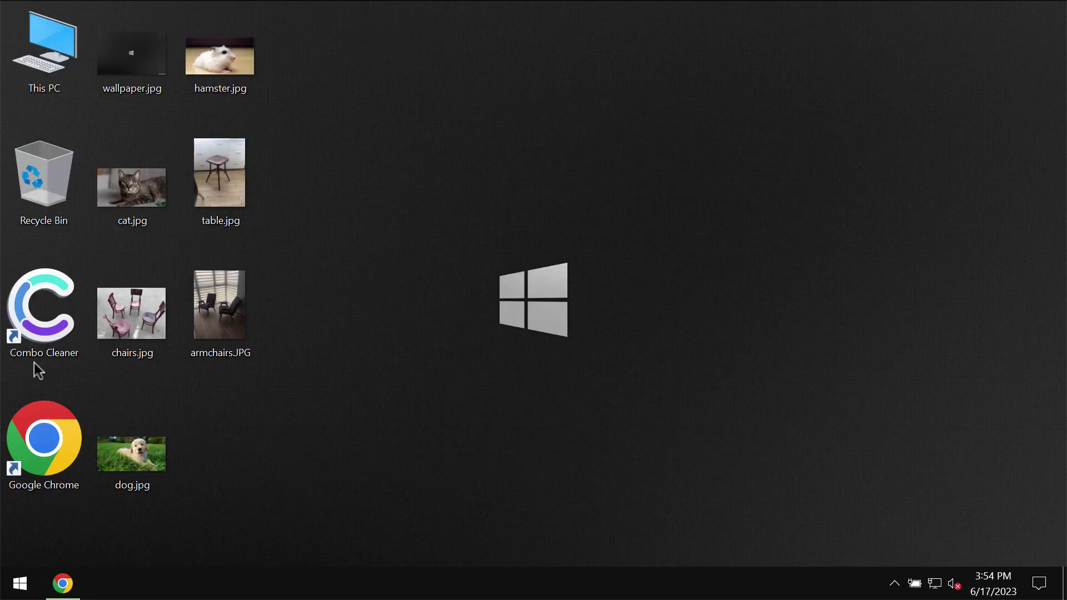
{"action": "left_click", "coordinate": [11, 333]}
{"action": "double_click", "coordinate": [16, 333]}
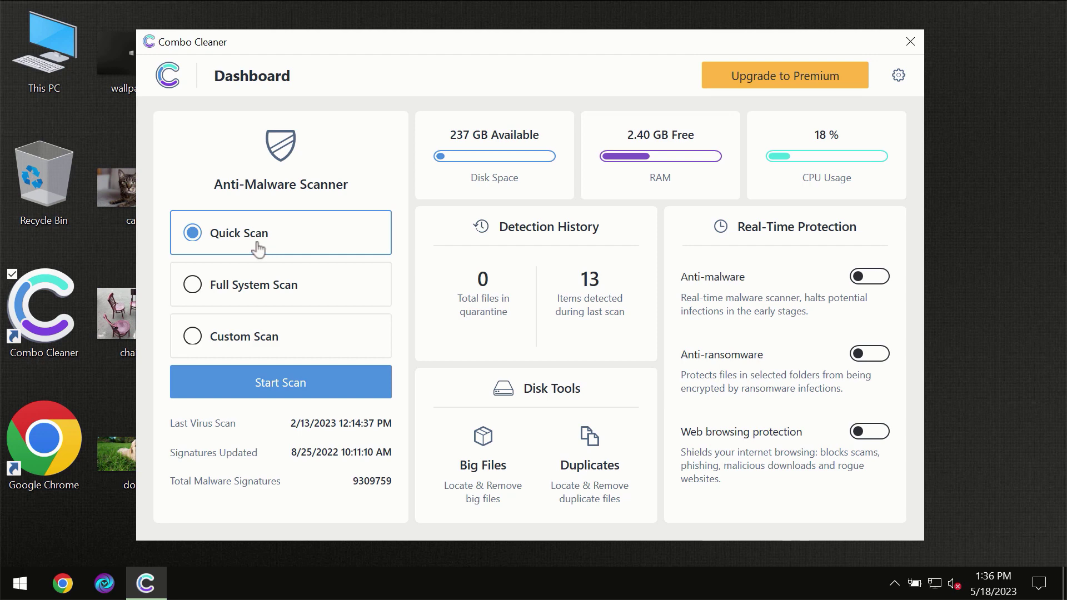
Step: Start the Quick Scan from Combo Cleaner's dashboard
{"action": "left_click", "coordinate": [274, 389]}
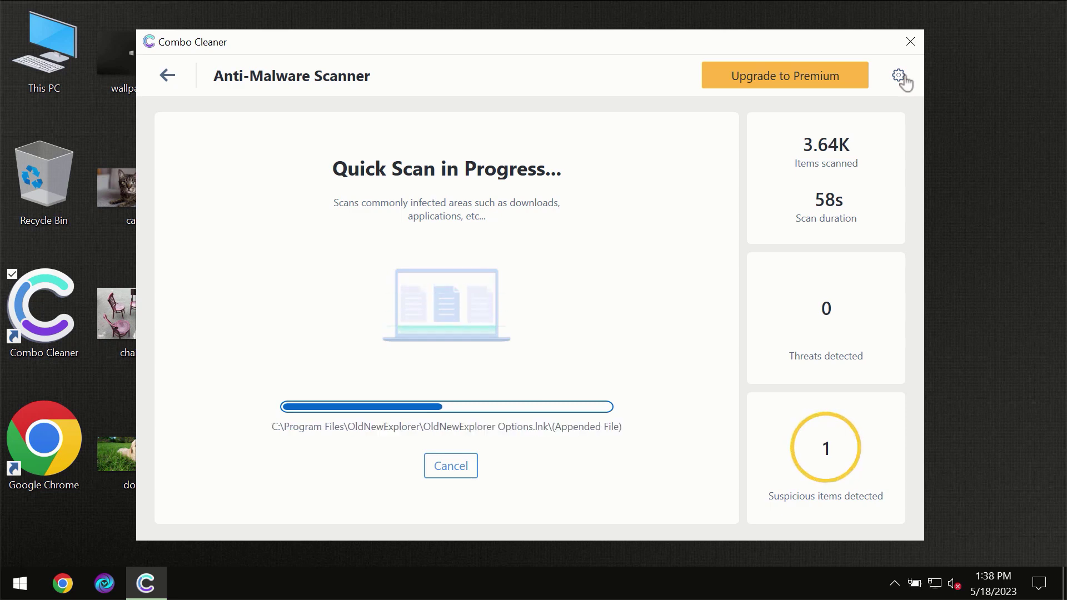
Step: Open Combo Cleaner's settings on the Anti-Ransomware section
{"action": "left_click", "coordinate": [898, 76]}
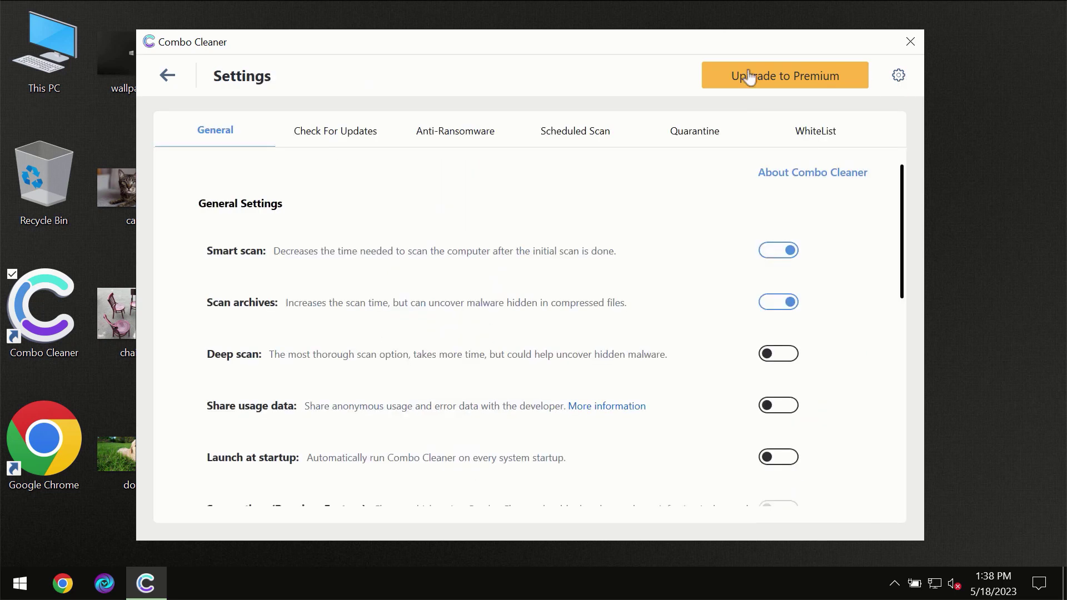
{"action": "left_click", "coordinate": [449, 136]}
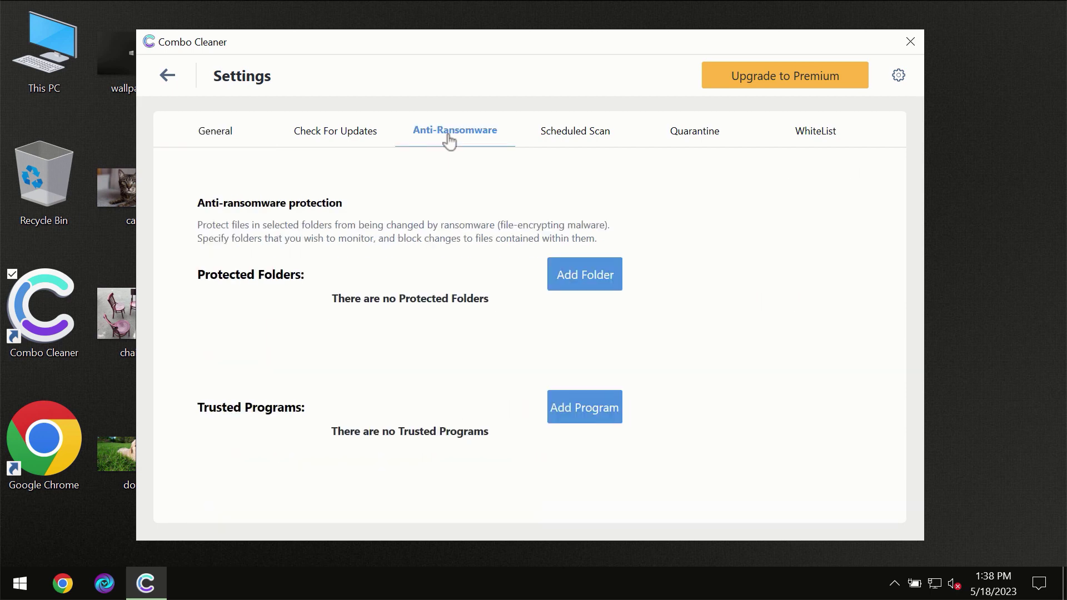
Step: Return to the running Quick Scan, wait for its one-threat result, then open Upgrade to Premium
{"action": "left_click", "coordinate": [169, 78]}
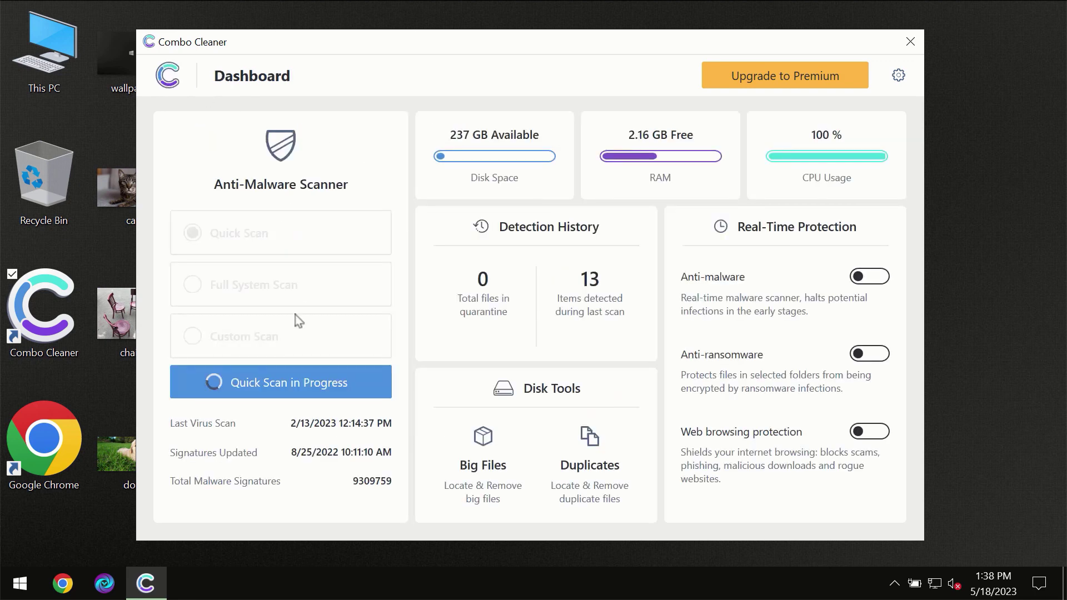
{"action": "left_click", "coordinate": [308, 391]}
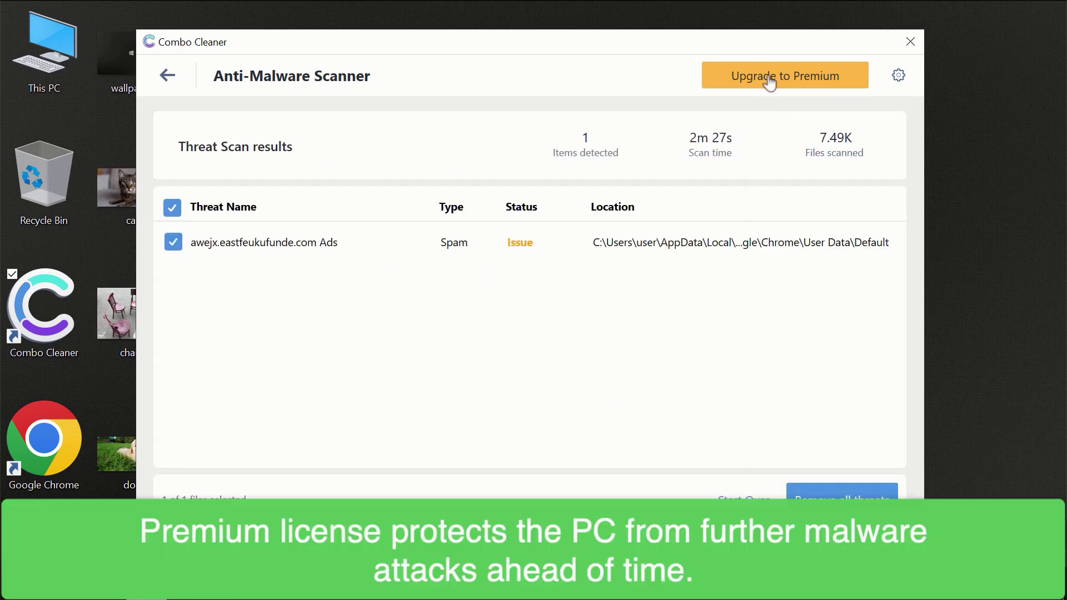
{"action": "left_click", "coordinate": [765, 75]}
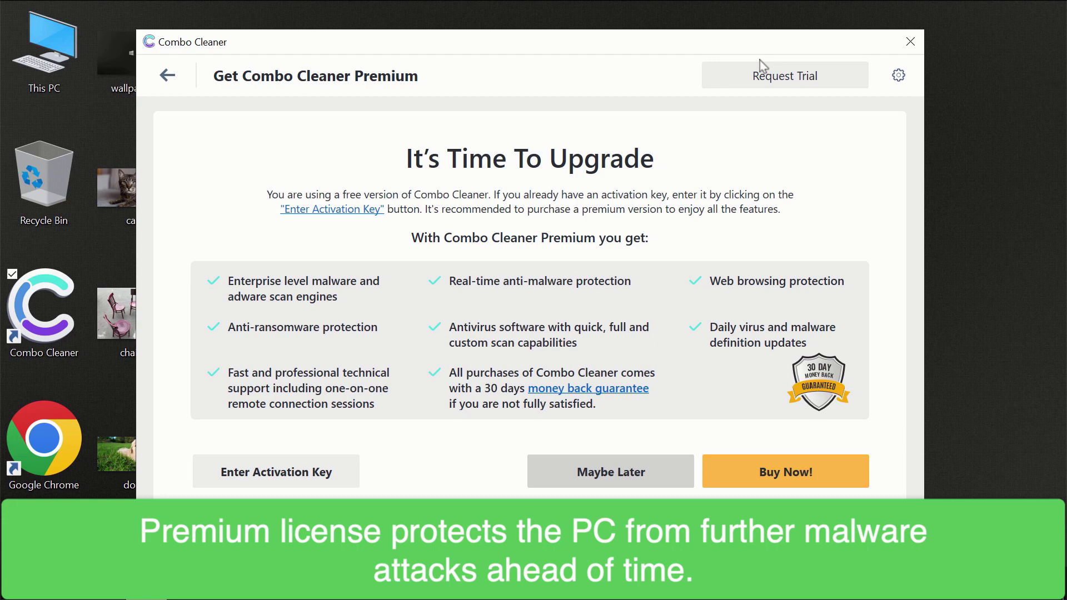